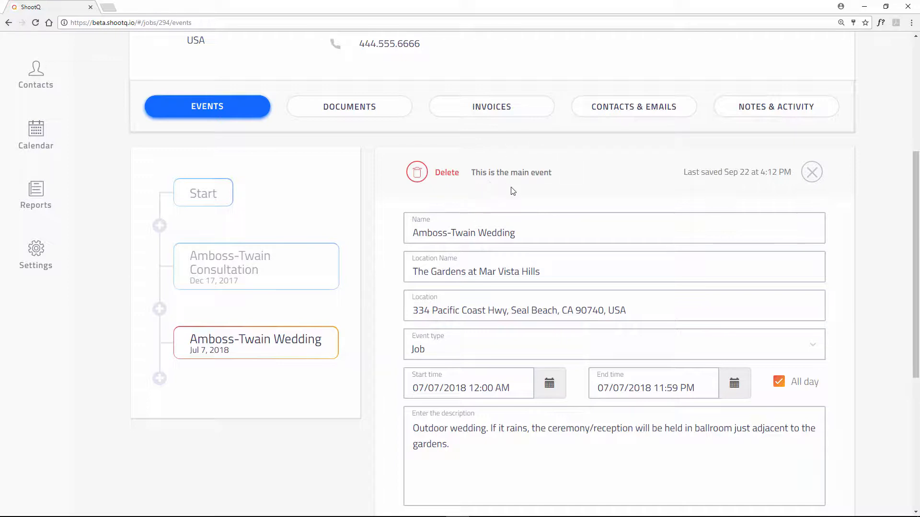
# Step: Set the main wedding event's start date to June 30, 2018
pyautogui.scroll(-1, 512, 191)
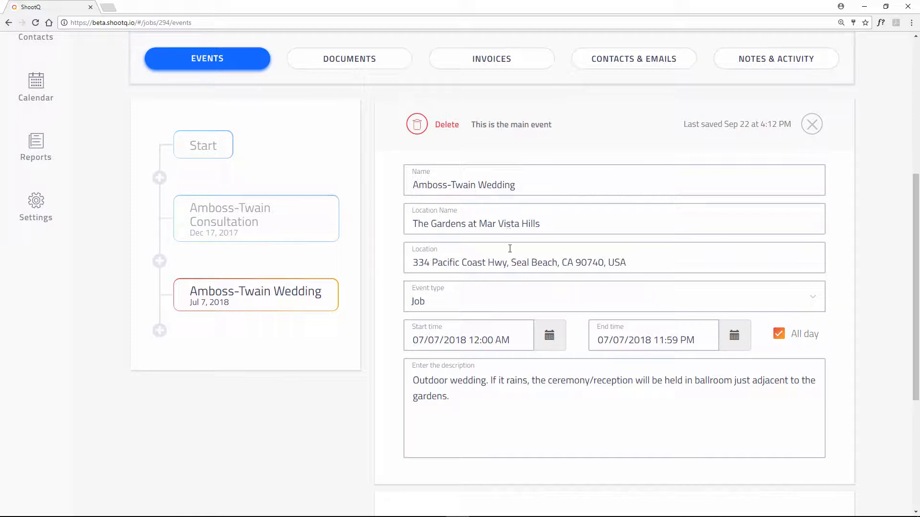
pyautogui.click(549, 338)
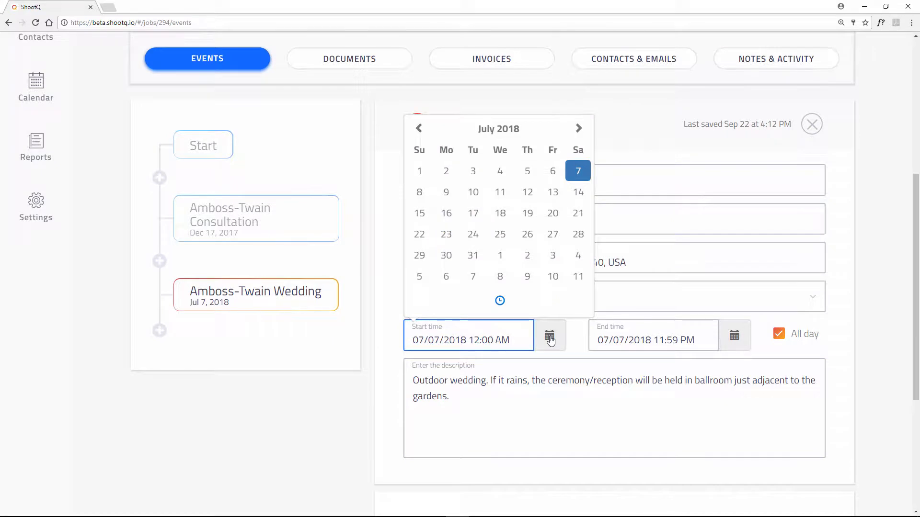
pyautogui.click(420, 137)
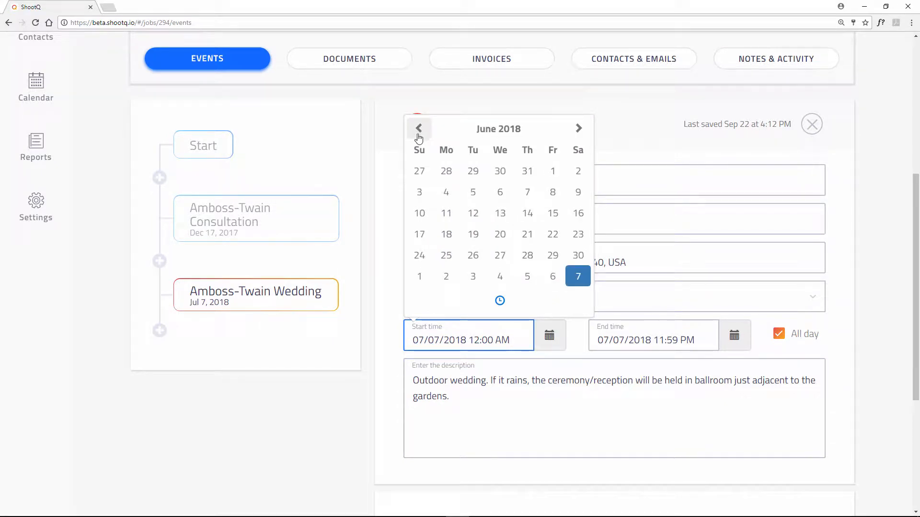
pyautogui.click(581, 261)
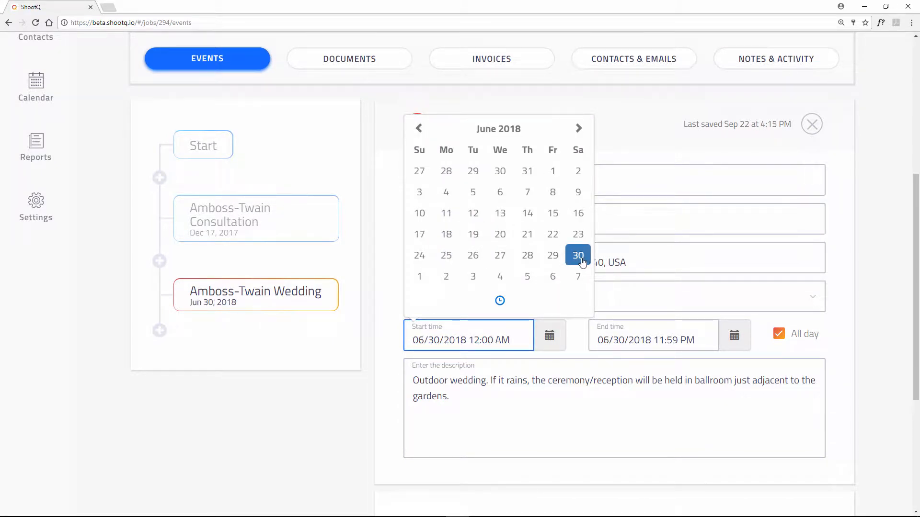
pyautogui.click(372, 275)
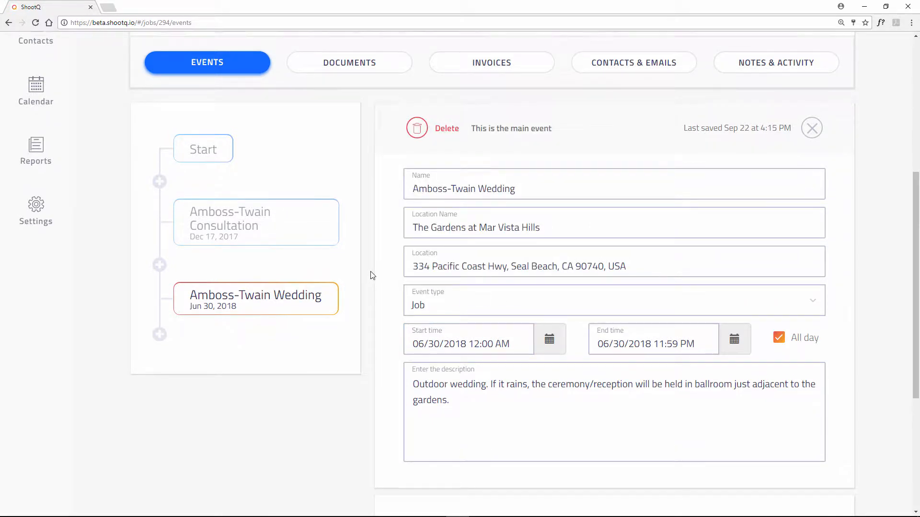
# Step: Examine the wedding job's header details and the wedding's timeline of events
pyautogui.scroll(5, 372, 275)
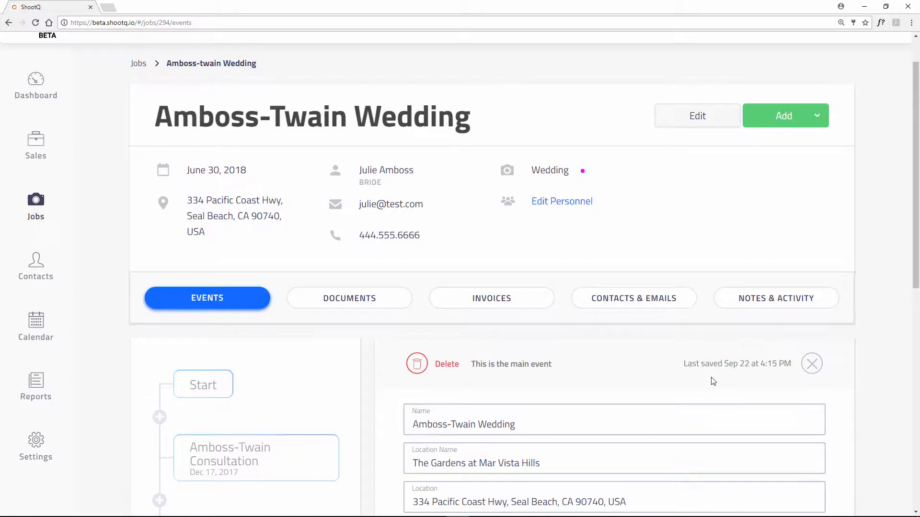
pyautogui.scroll(-10, 713, 380)
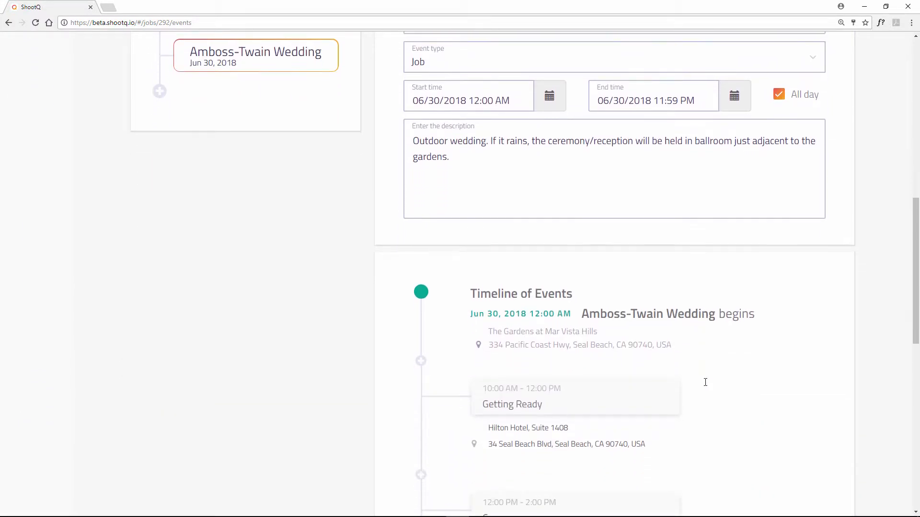
pyautogui.scroll(-4, 705, 382)
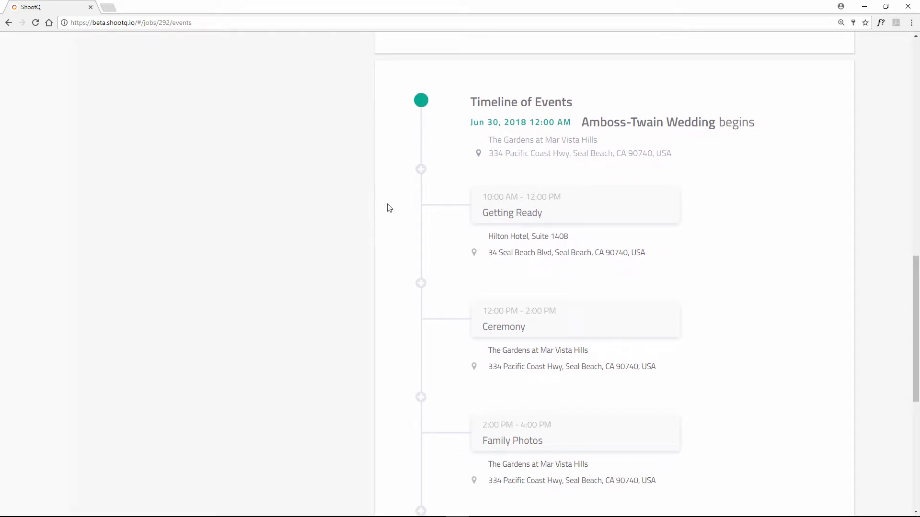
pyautogui.scroll(-2, 389, 208)
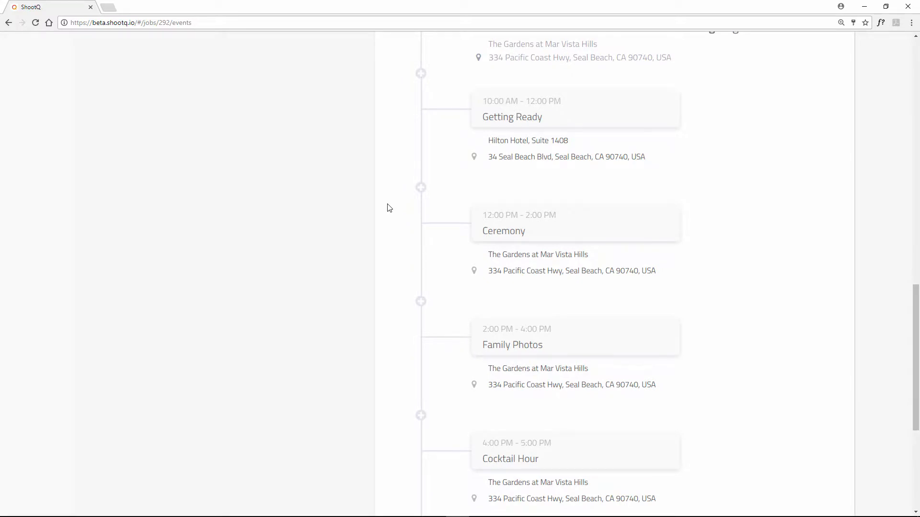
pyautogui.scroll(-4, 389, 208)
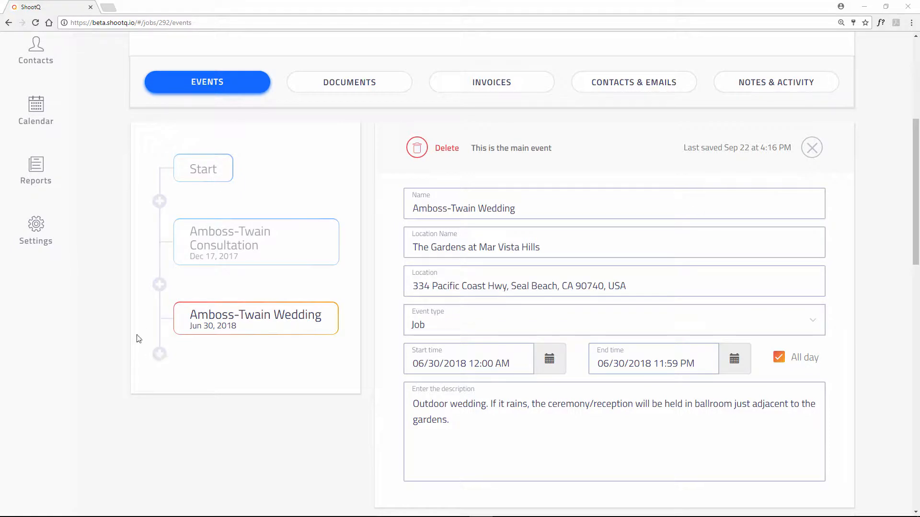
# Step: Insert an event between the consultation and the wedding, named as the couple's Engagement Session, at Penmar Park with its address and type Engagement Session
pyautogui.click(159, 287)
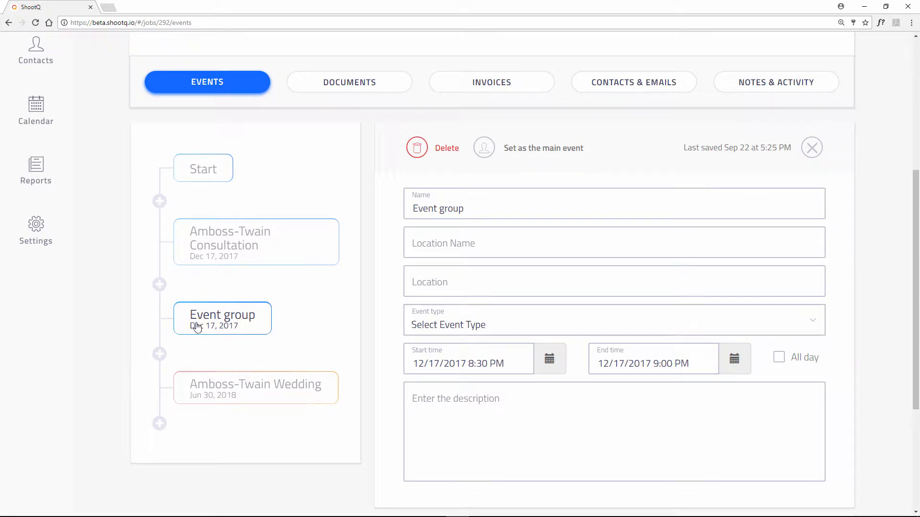
pyautogui.click(458, 207)
pyautogui.tripleClick(458, 207)
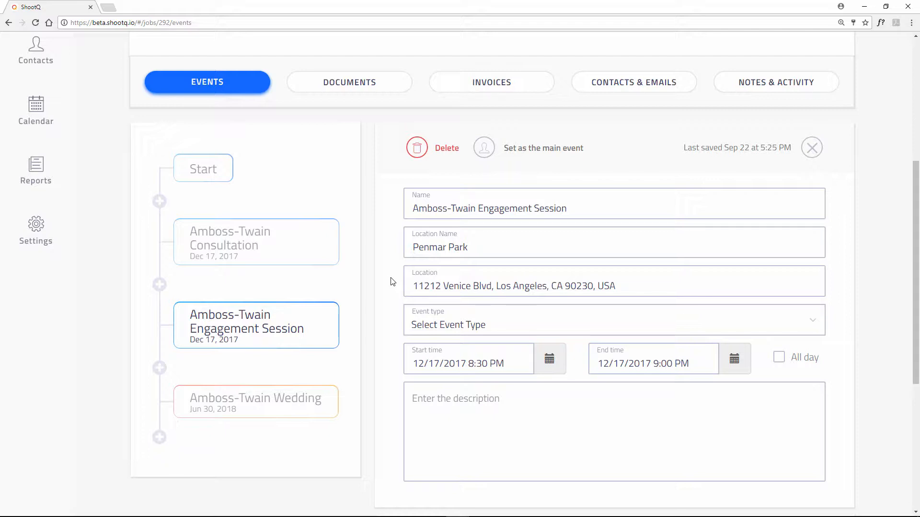
pyautogui.click(475, 322)
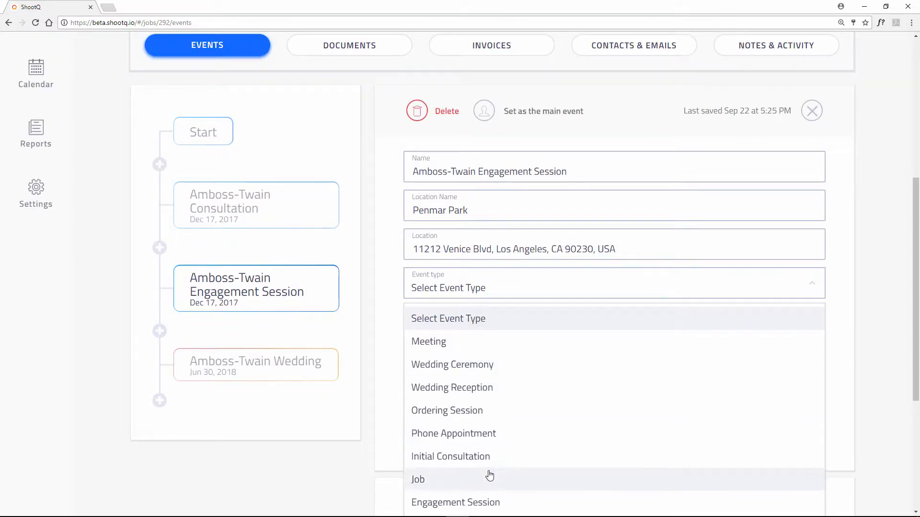
pyautogui.click(504, 500)
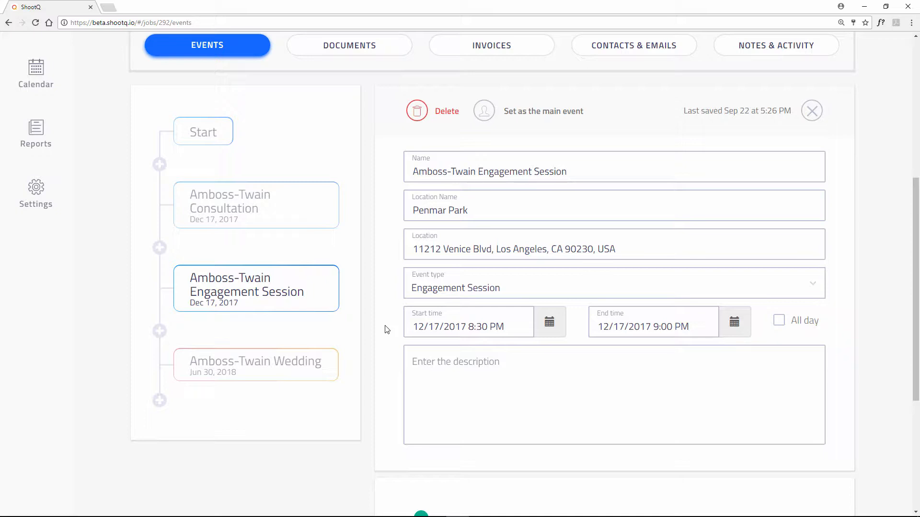
# Step: Set the engagement session's start date to May 12, 2018
pyautogui.click(549, 322)
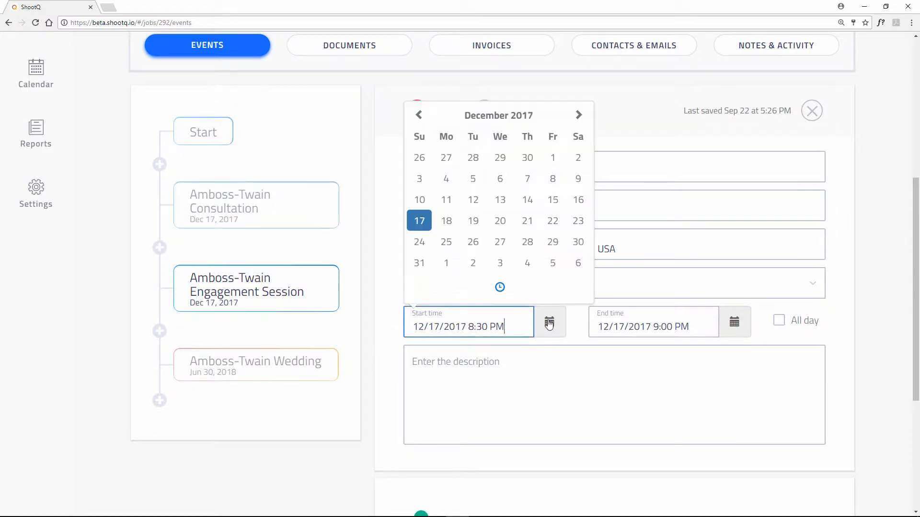
pyautogui.click(578, 117)
pyautogui.click(577, 117)
pyautogui.click(578, 117)
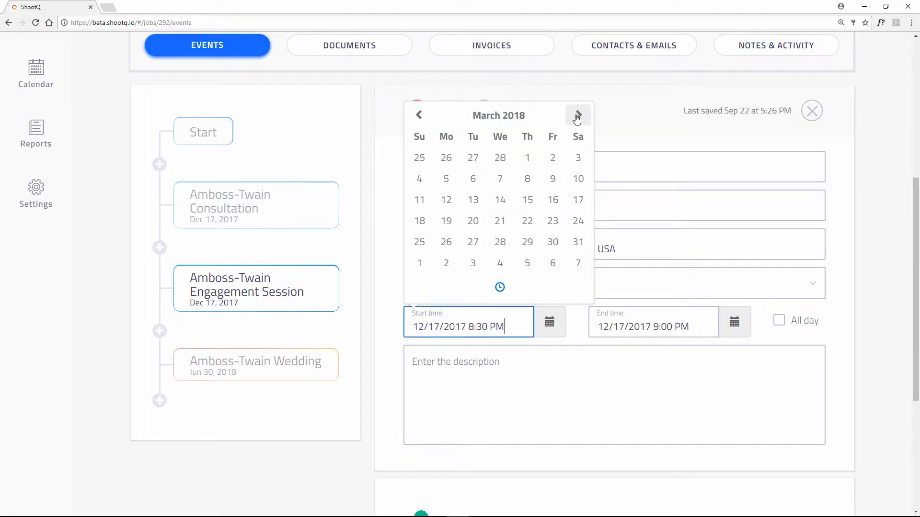
pyautogui.click(577, 117)
pyautogui.click(578, 117)
pyautogui.click(577, 117)
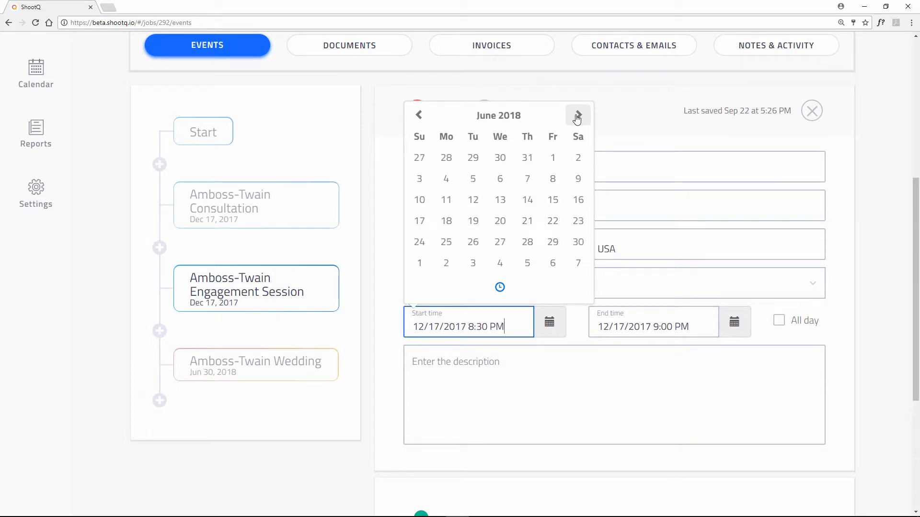
pyautogui.click(418, 115)
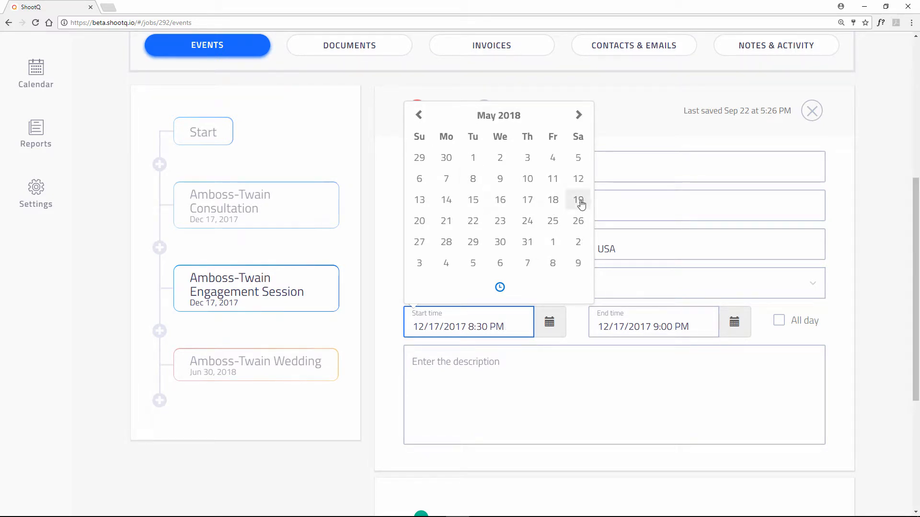
pyautogui.click(578, 179)
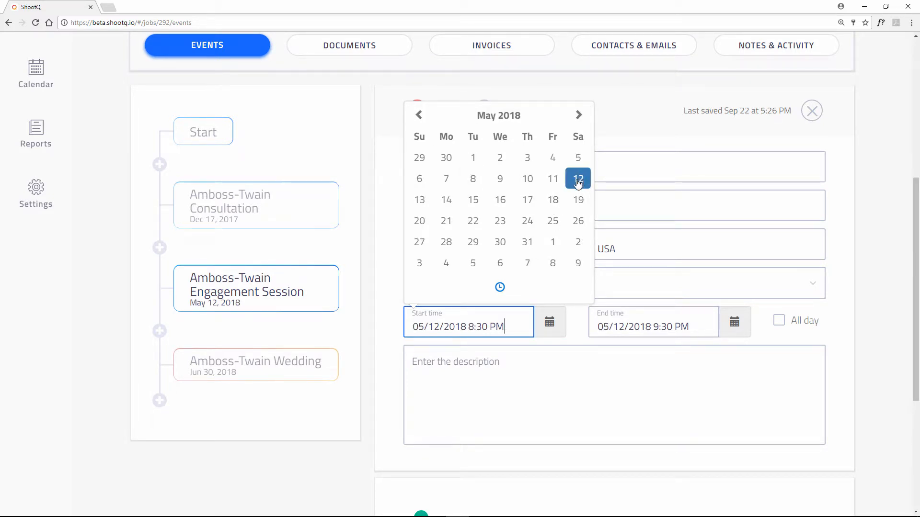
# Step: Set the engagement session's start time to 1:30 PM
pyautogui.click(498, 288)
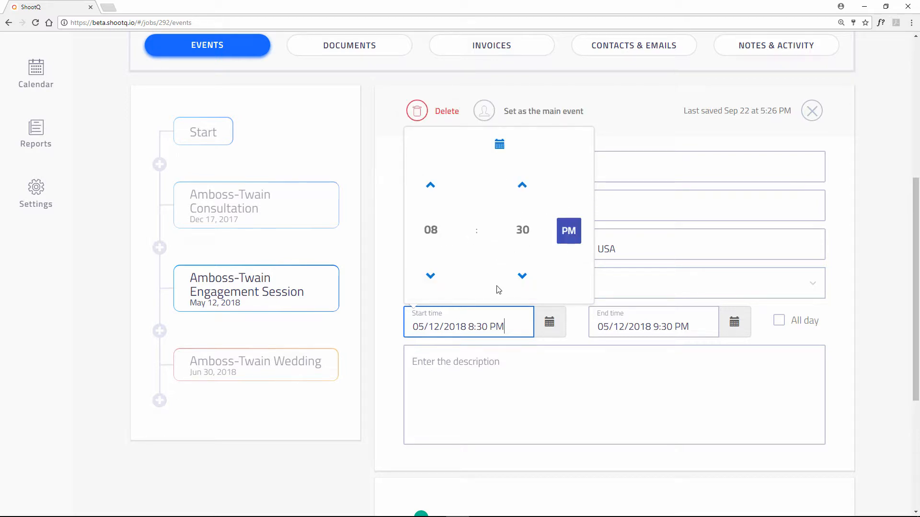
pyautogui.click(430, 279)
pyautogui.click(430, 279)
pyautogui.click(430, 279)
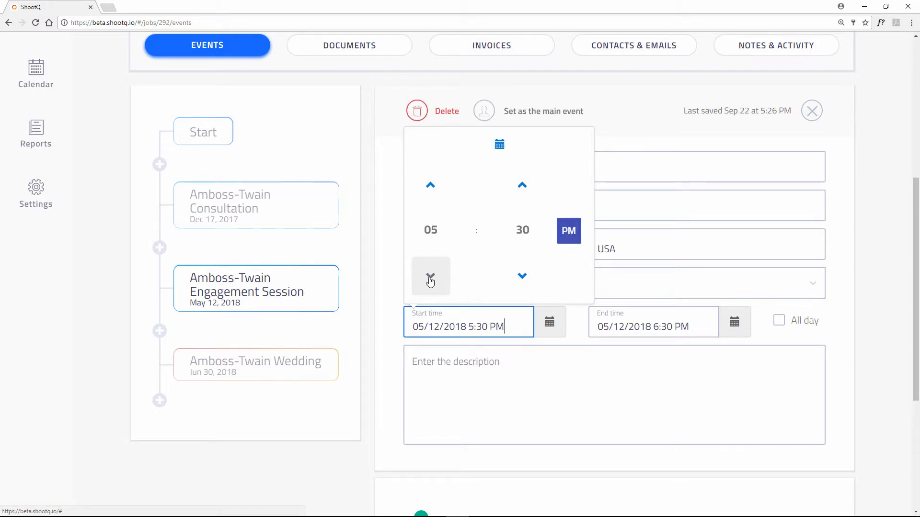
pyautogui.click(430, 279)
pyautogui.click(430, 278)
pyautogui.click(430, 278)
pyautogui.click(430, 279)
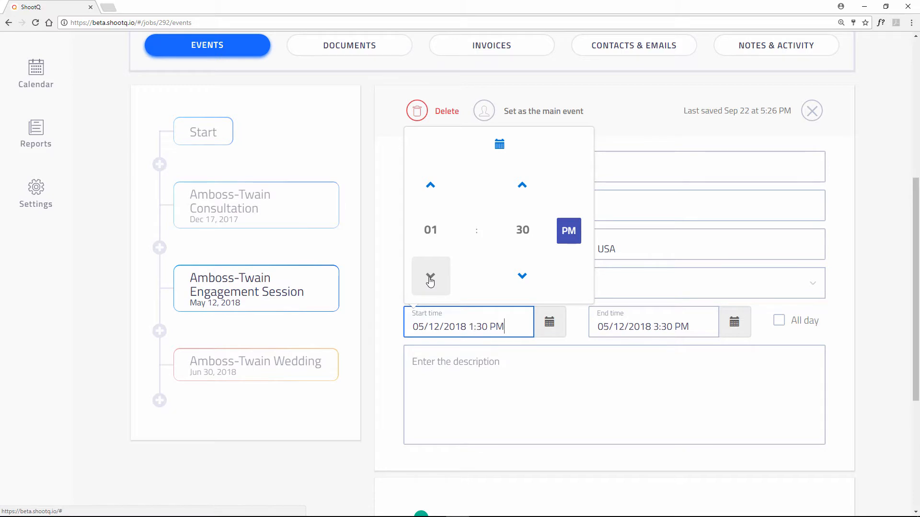
pyautogui.click(579, 323)
# Step: Set the engagement session's end time to 5:30 PM on the same day
pyautogui.click(734, 323)
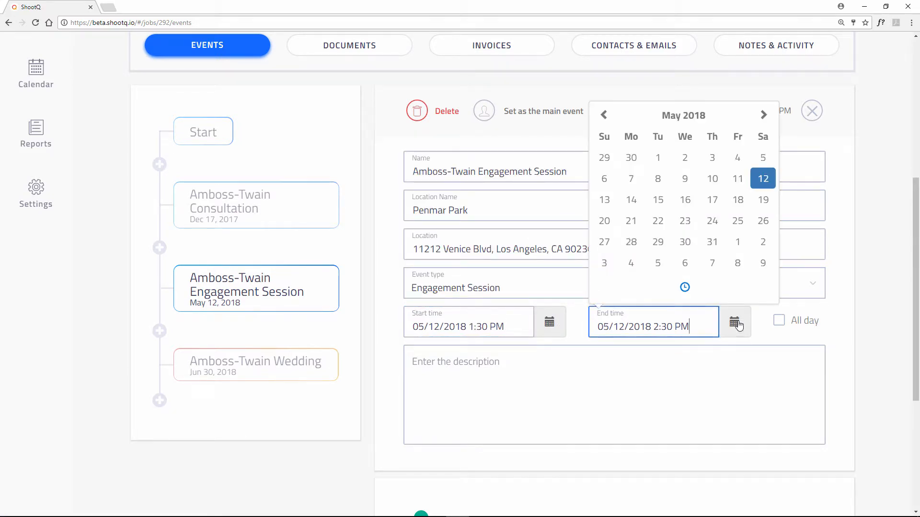
pyautogui.click(688, 288)
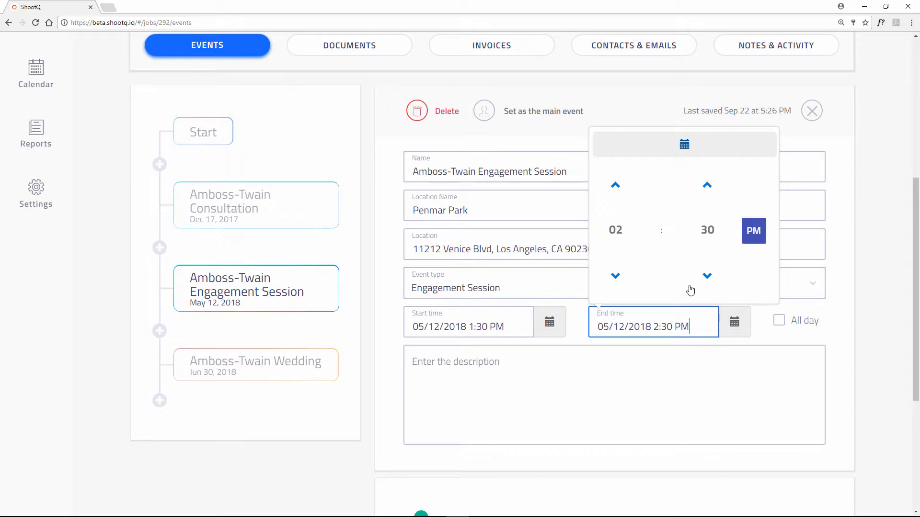
pyautogui.click(616, 276)
pyautogui.click(616, 192)
pyautogui.click(616, 192)
pyautogui.click(616, 196)
pyautogui.click(616, 196)
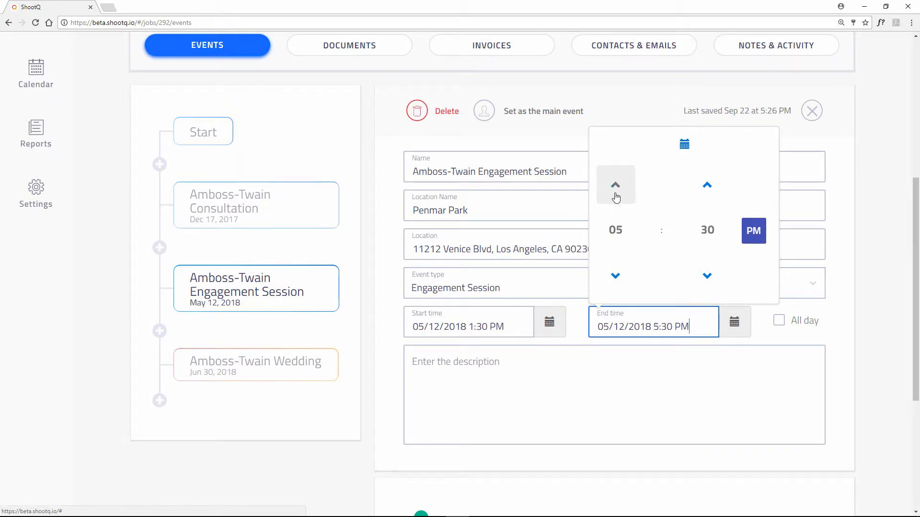
pyautogui.click(390, 300)
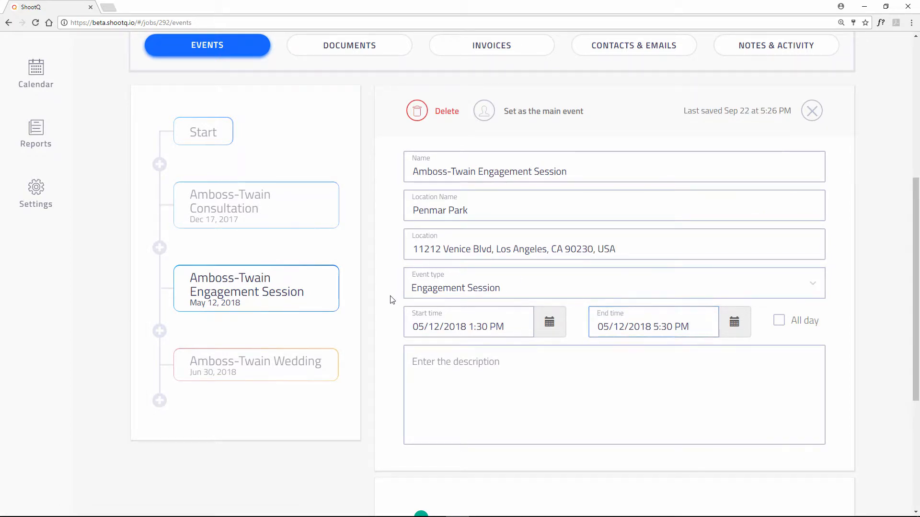
# Step: Describe the event as "The clients would like to meet and take some photos at Penmar Park. Then we will walk five minutes to downtown Mar Vista."
pyautogui.click(445, 370)
pyautogui.write('The clients would like to meet and take some photos at Penmar Park. Then we will walk five minutes to downtown Mar Vista.')
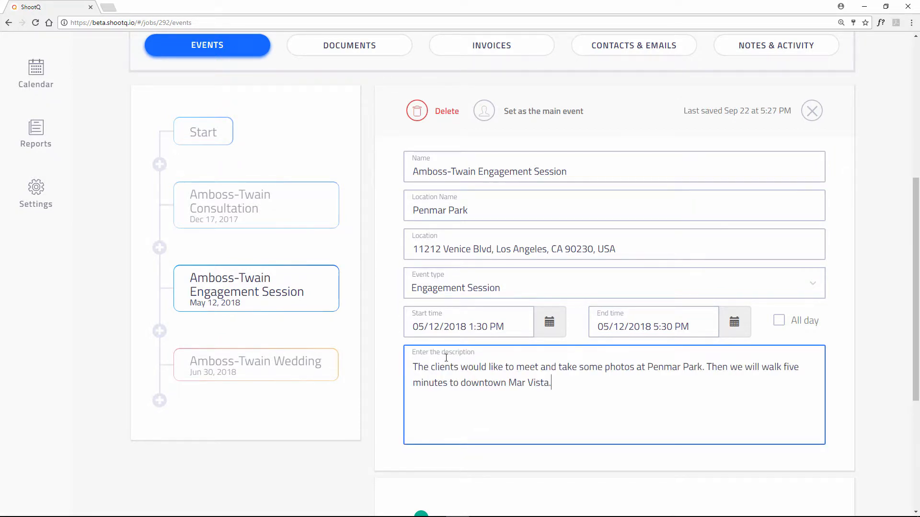
pyautogui.click(378, 357)
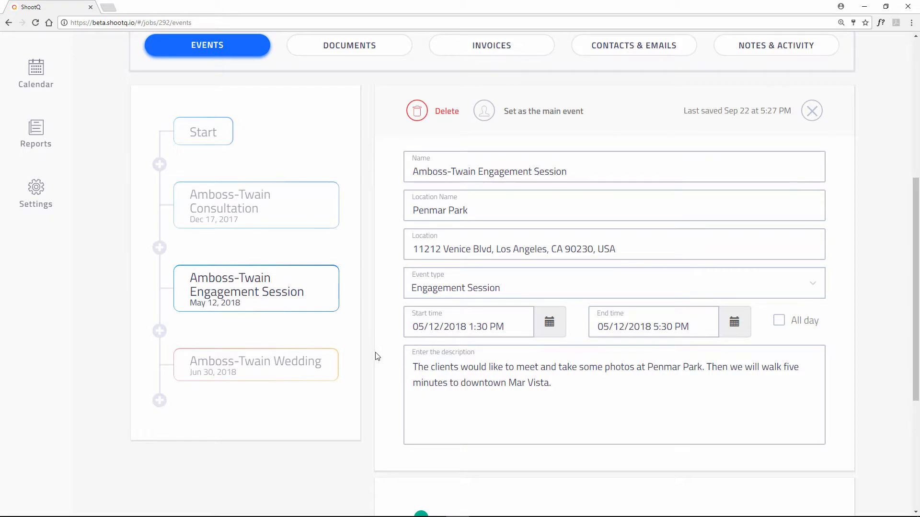
# Step: Add an entry named Penmar Park to the engagement session's timeline, ending at 3:30 PM, and save it
pyautogui.scroll(-5, 377, 356)
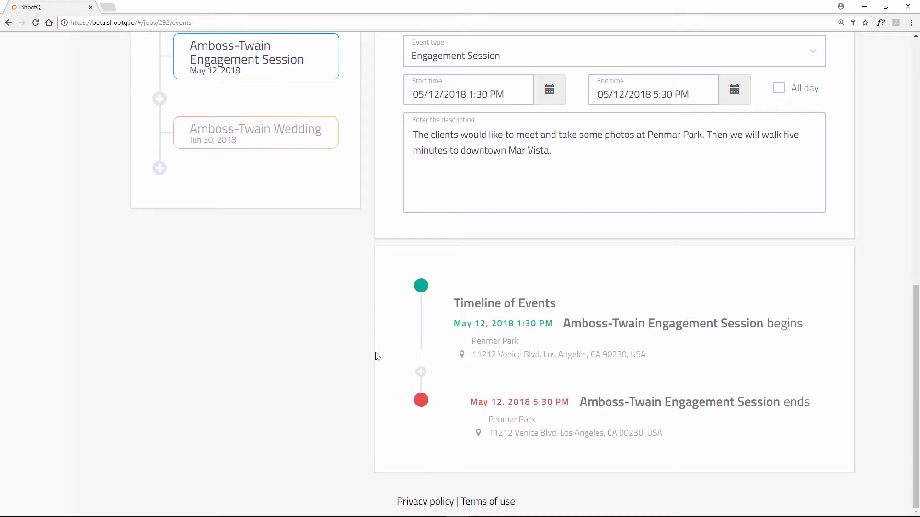
pyautogui.click(421, 373)
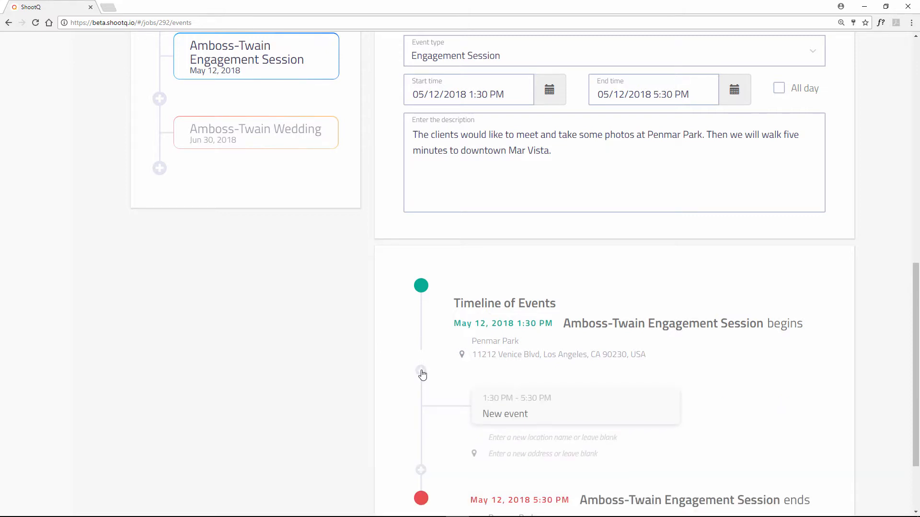
pyautogui.click(519, 406)
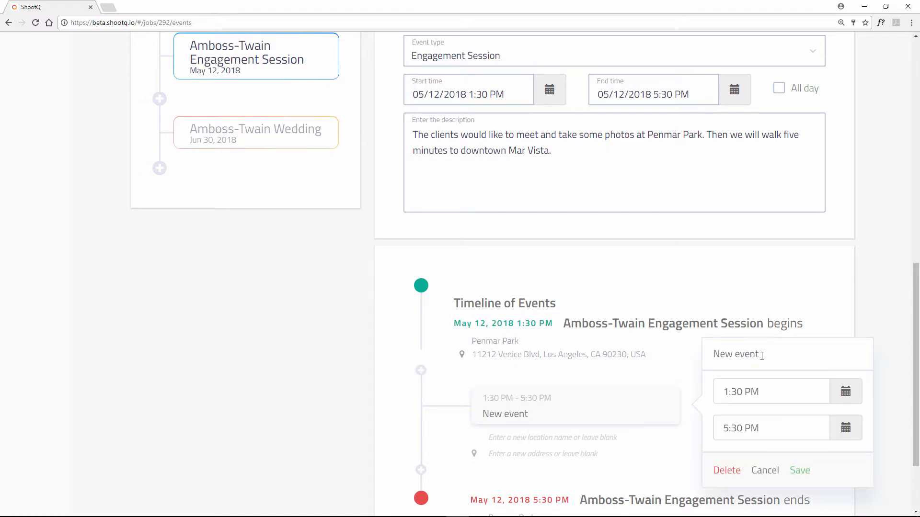
pyautogui.moveTo(761, 356); pyautogui.dragTo(692, 355)
pyautogui.write('Penmar Park')
pyautogui.click(847, 430)
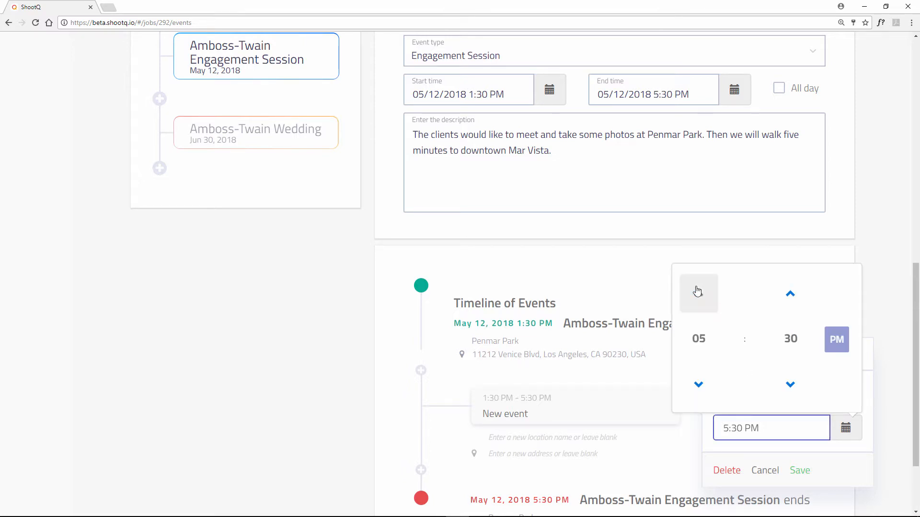
pyautogui.click(699, 385)
pyautogui.click(699, 386)
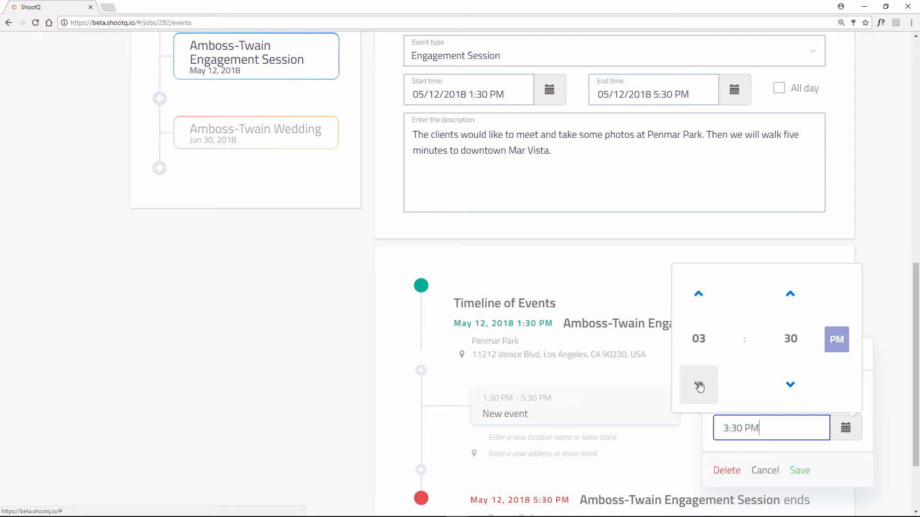
pyautogui.click(800, 470)
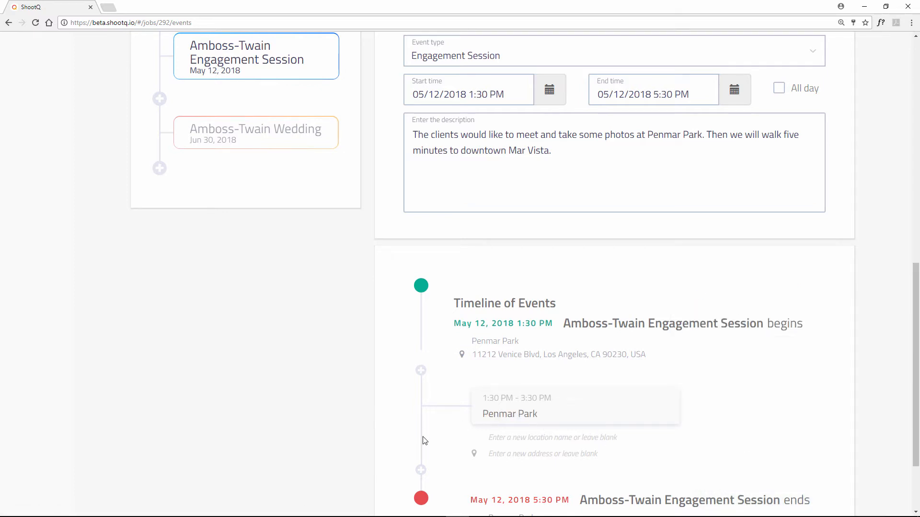
# Step: Add a second timeline entry after Penmar Park, name it Mar Vista, and save it
pyautogui.click(421, 470)
pyautogui.scroll(-3, 624, 402)
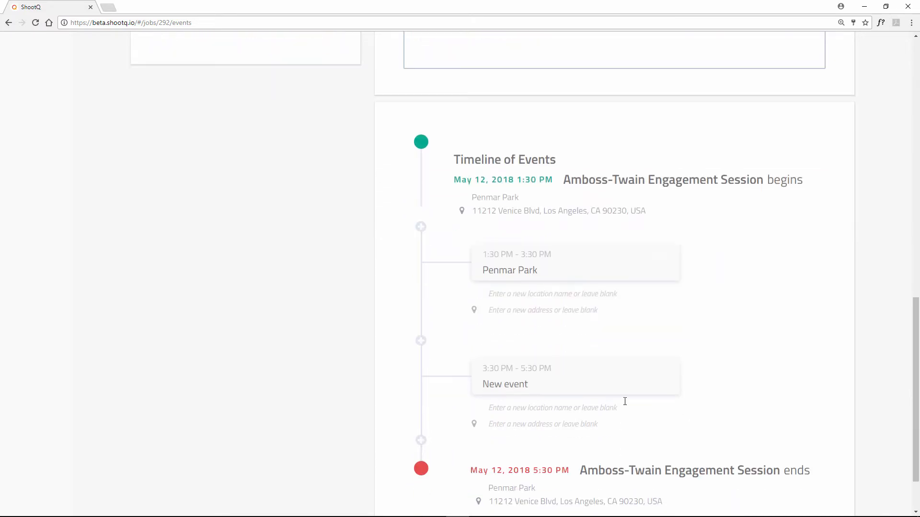
pyautogui.click(545, 380)
pyautogui.tripleClick(797, 328)
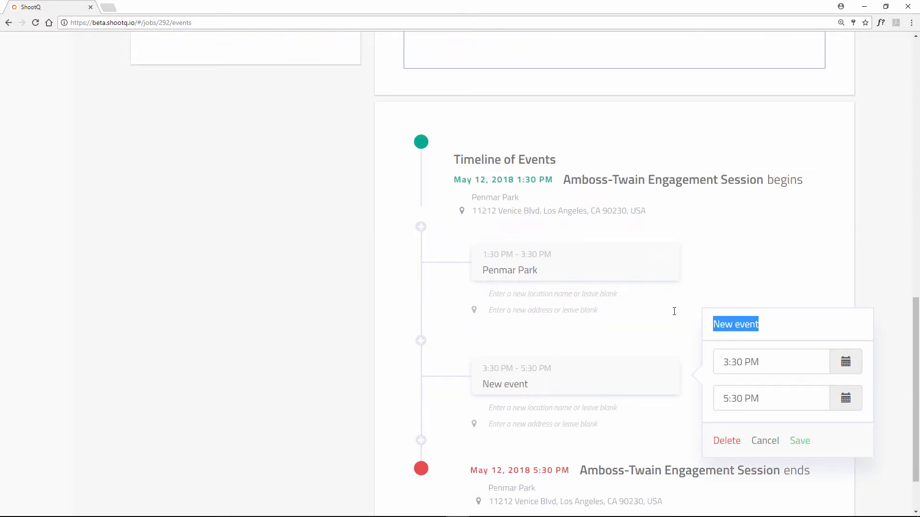
pyautogui.write('Mar Vista')
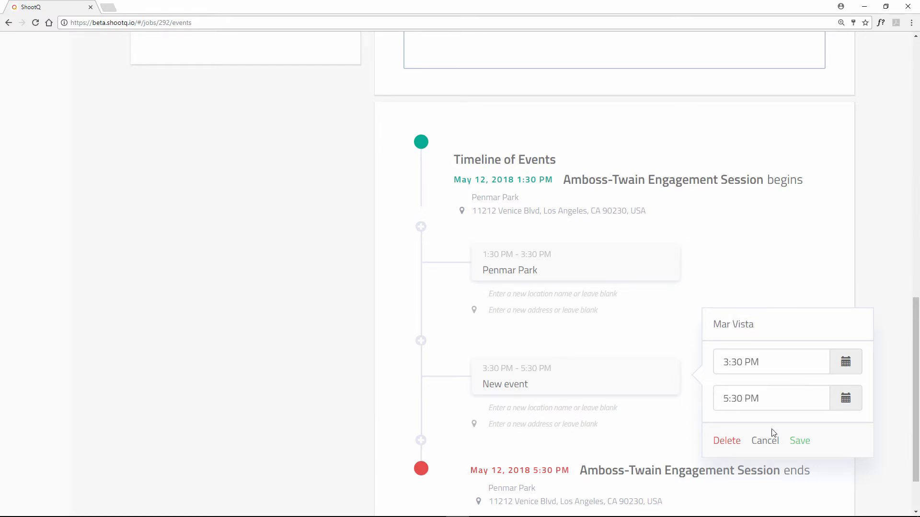
pyautogui.click(800, 441)
# Step: Give the Penmar Park entry the location name "Meet at Fountain" and fill in the session's street address
pyautogui.click(576, 294)
pyautogui.write('M')
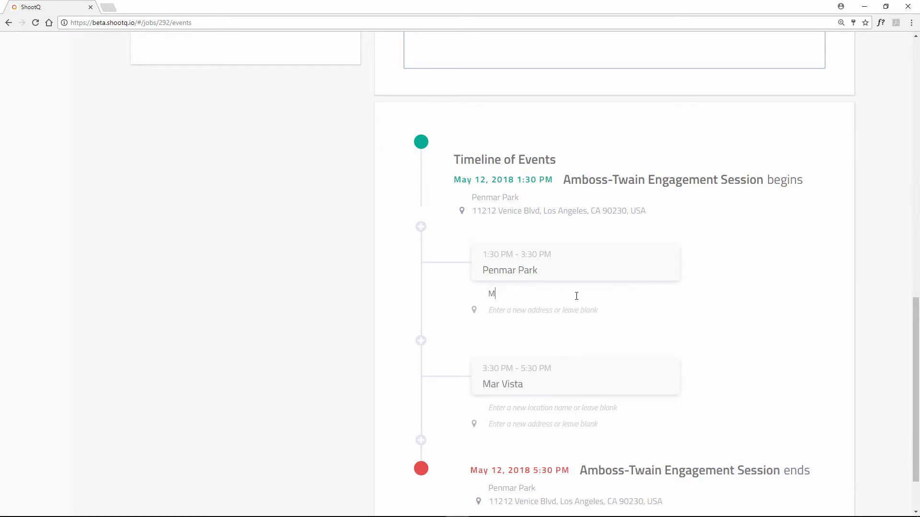
pyautogui.write('eet at Fountain')
pyautogui.click(563, 309)
pyautogui.write('11212 Venice Blvd, Los Angeles, CA 90230, USA')
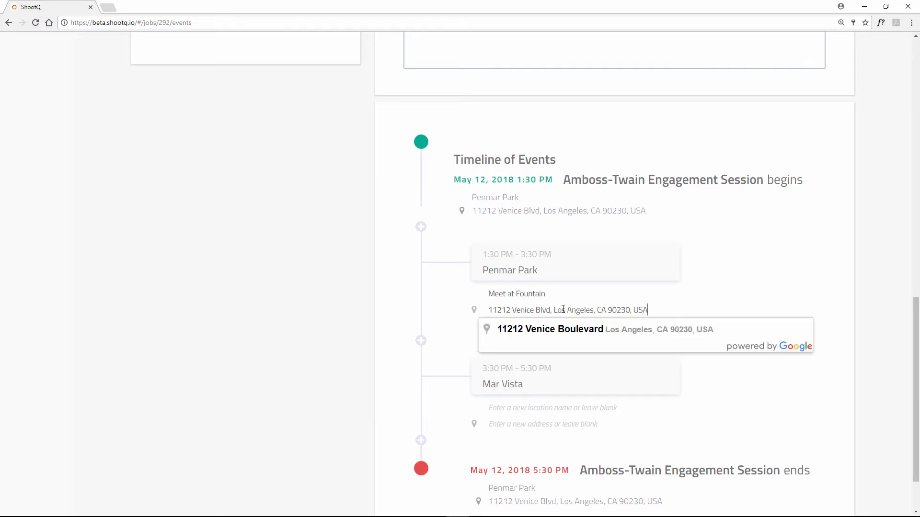
pyautogui.click(556, 333)
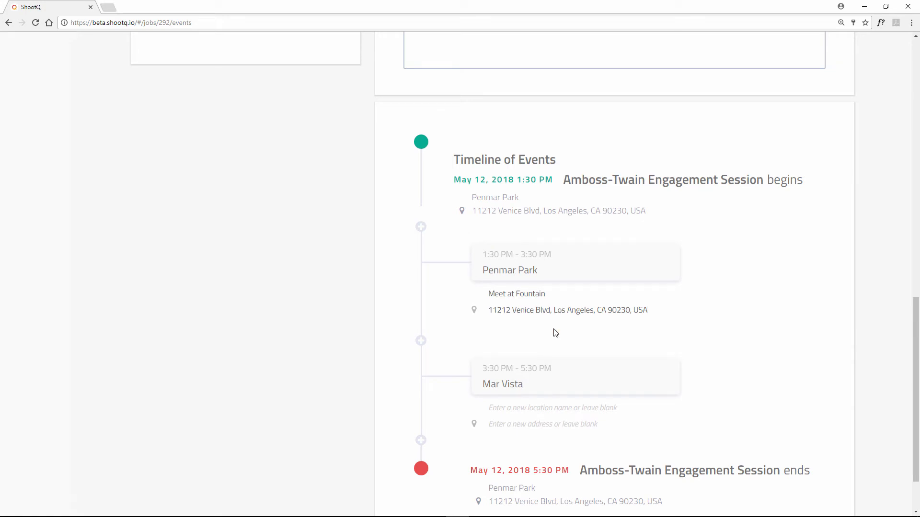
# Step: Give the Mar Vista entry the location name "Downtown" and fill in the same street address
pyautogui.click(545, 411)
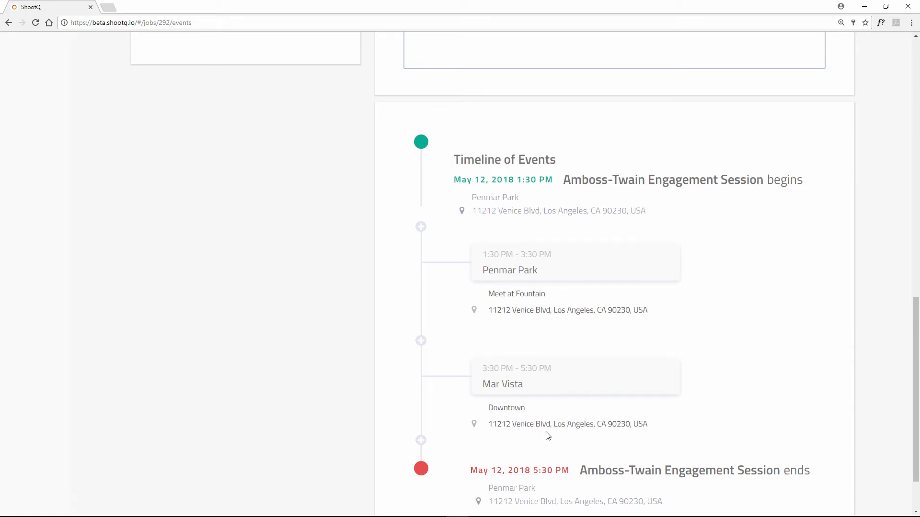